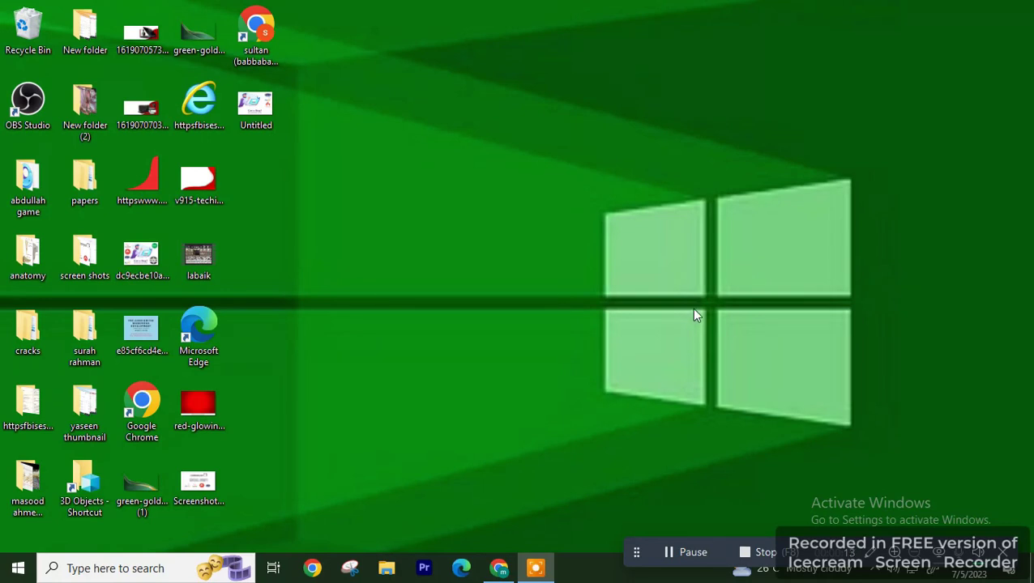
# Step: Bring Chrome back and start a new Live video for the Tanzeel-UL-Quran page
pyautogui.click(498, 568)
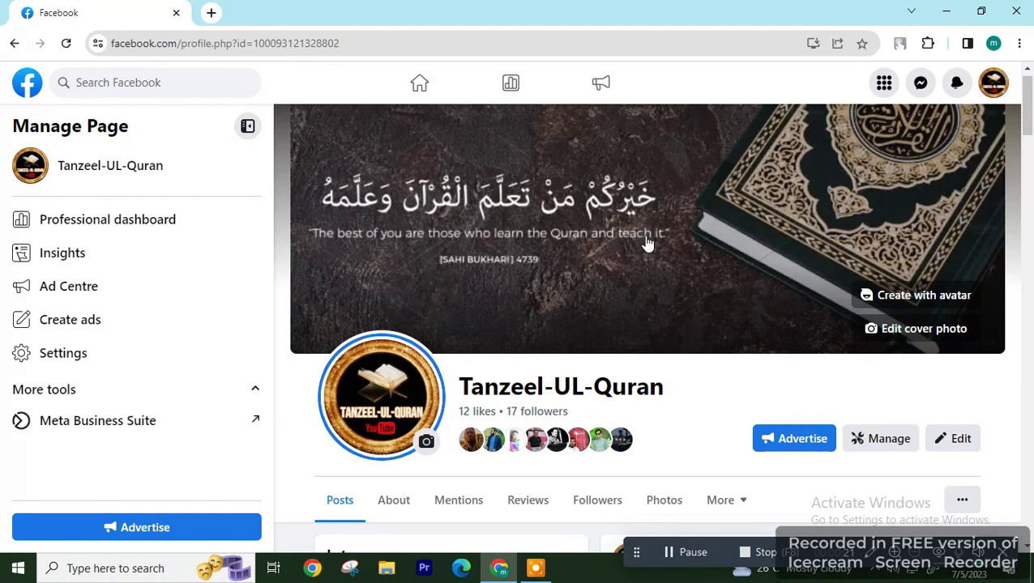
pyautogui.scroll(-2, 677, 284)
pyautogui.scroll(-1, 677, 284)
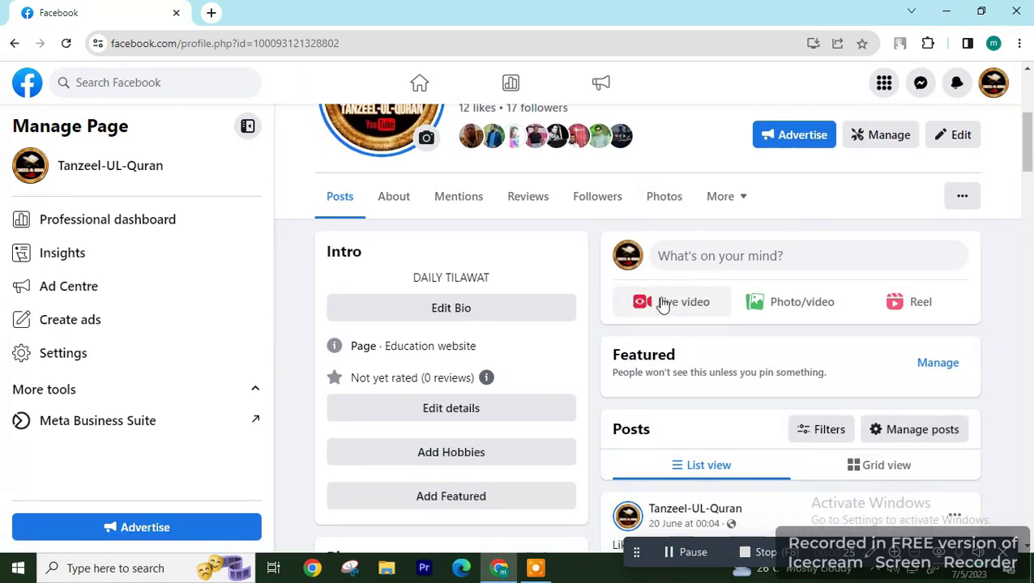
pyautogui.click(693, 304)
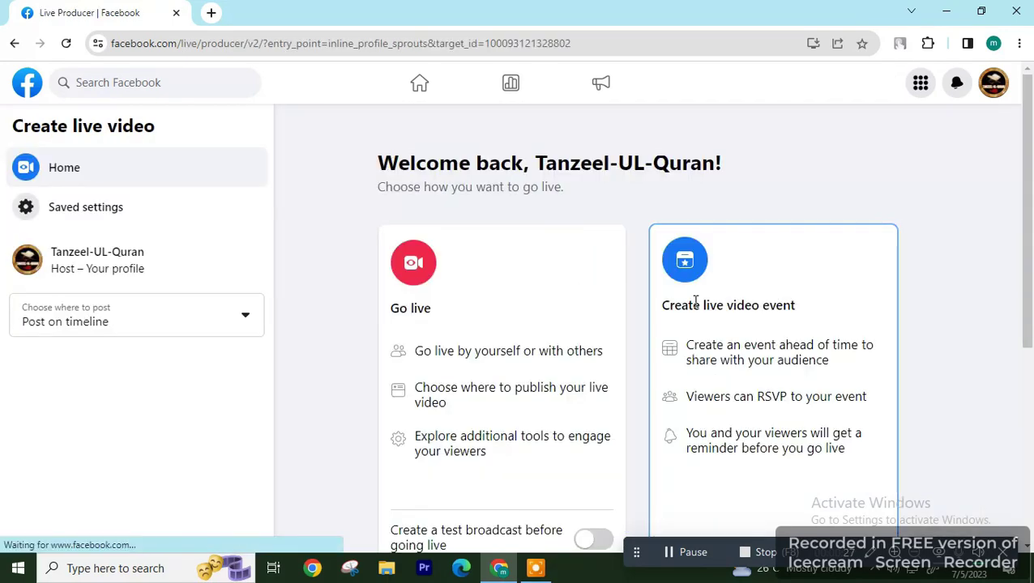
pyautogui.scroll(-1, 510, 306)
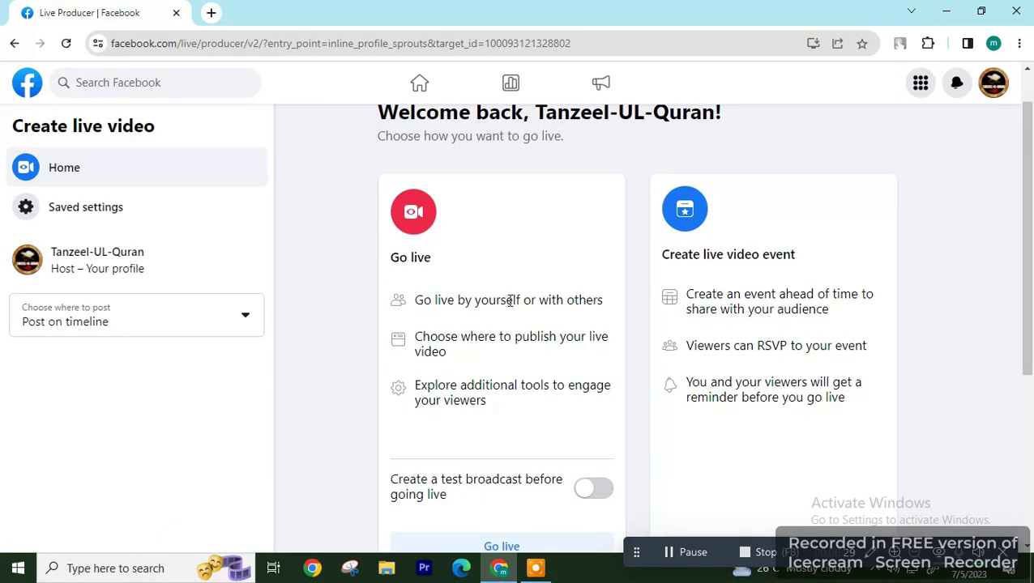
pyautogui.scroll(-1, 511, 307)
pyautogui.scroll(-1, 510, 306)
pyautogui.scroll(-1, 510, 300)
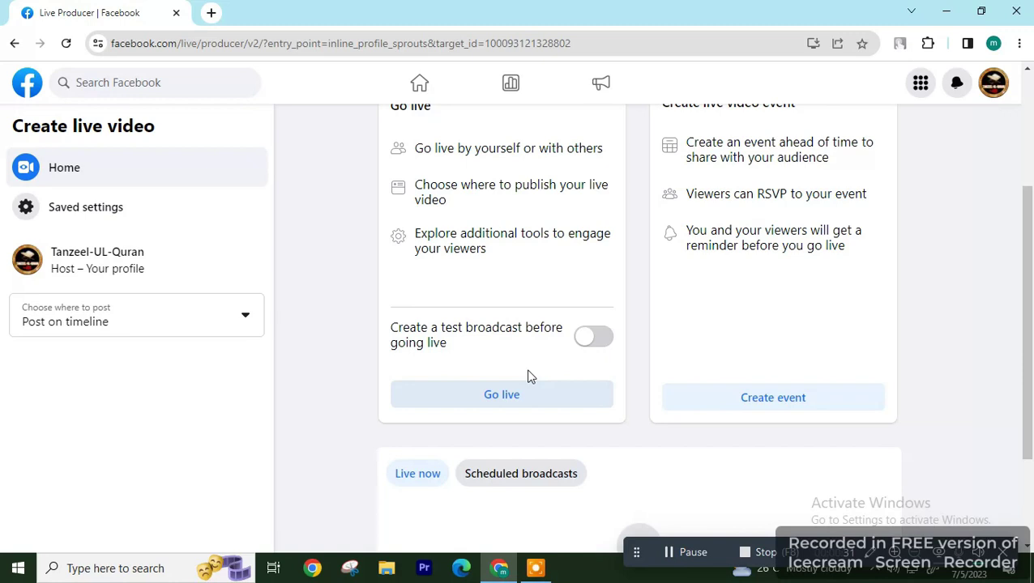
# Step: Choose Go live with streaming software as the source and copy the stream key
pyautogui.click(509, 408)
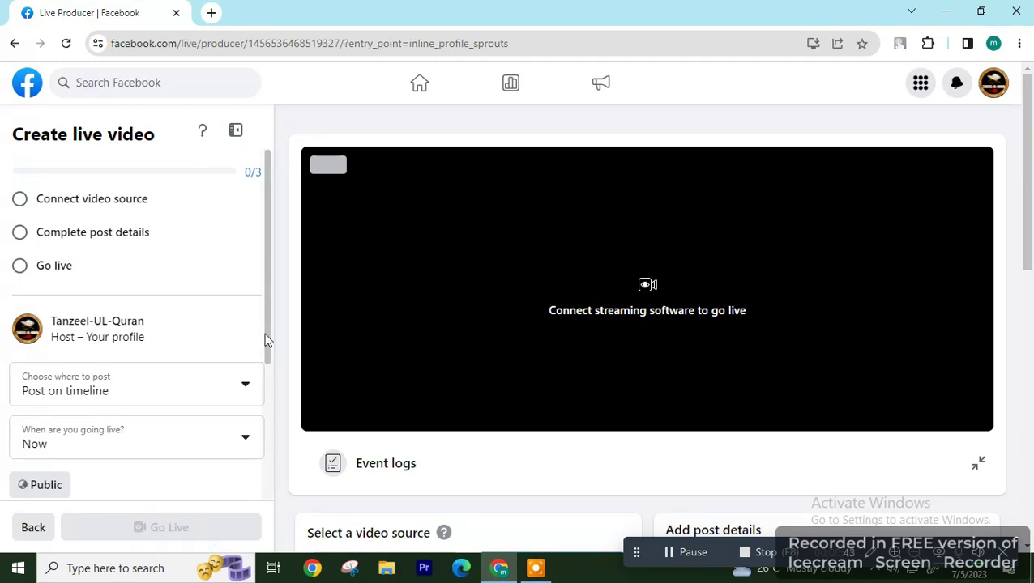
pyautogui.scroll(-3, 111, 359)
pyautogui.scroll(-3, 421, 324)
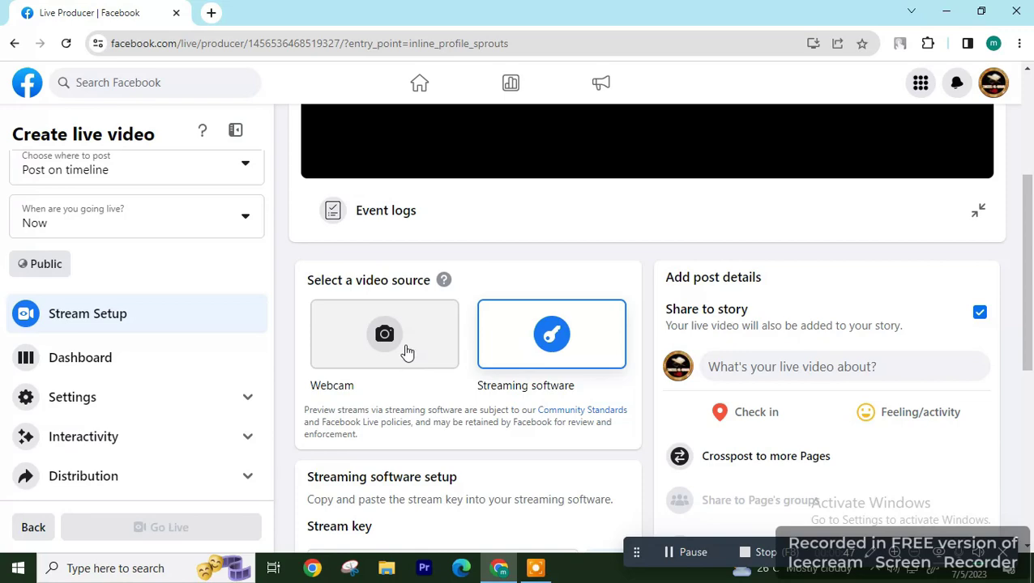
pyautogui.scroll(-2, 543, 348)
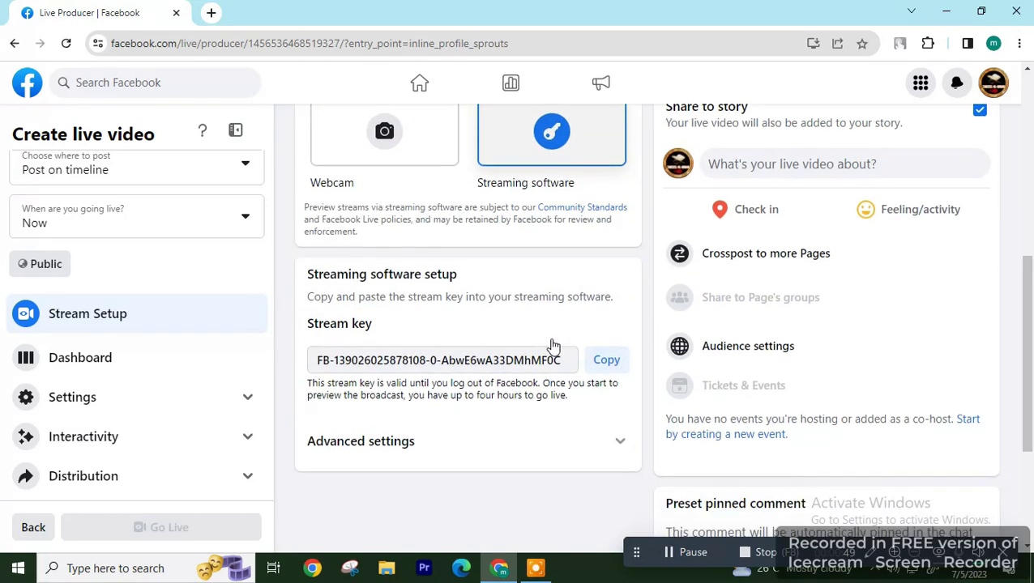
pyautogui.click(596, 360)
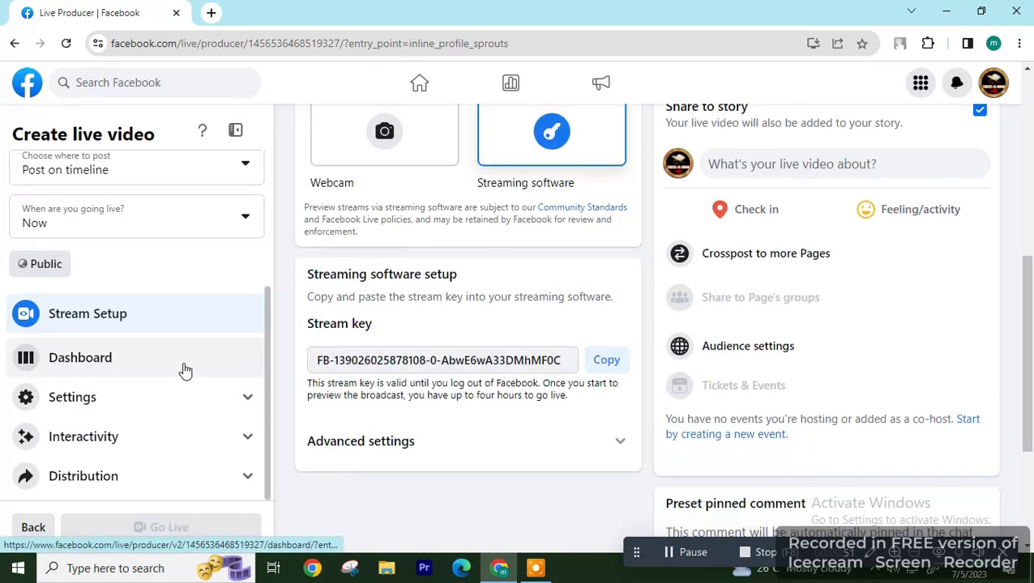
pyautogui.scroll(-2, 490, 347)
pyautogui.scroll(-1, 490, 347)
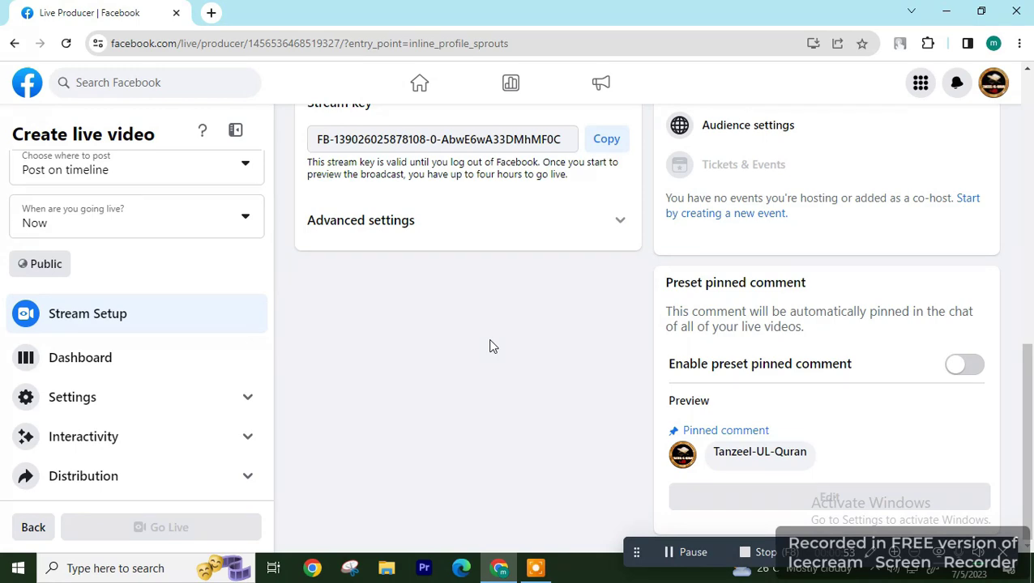
# Step: Open the live video's Dashboard and scroll down to its post details
pyautogui.click(128, 357)
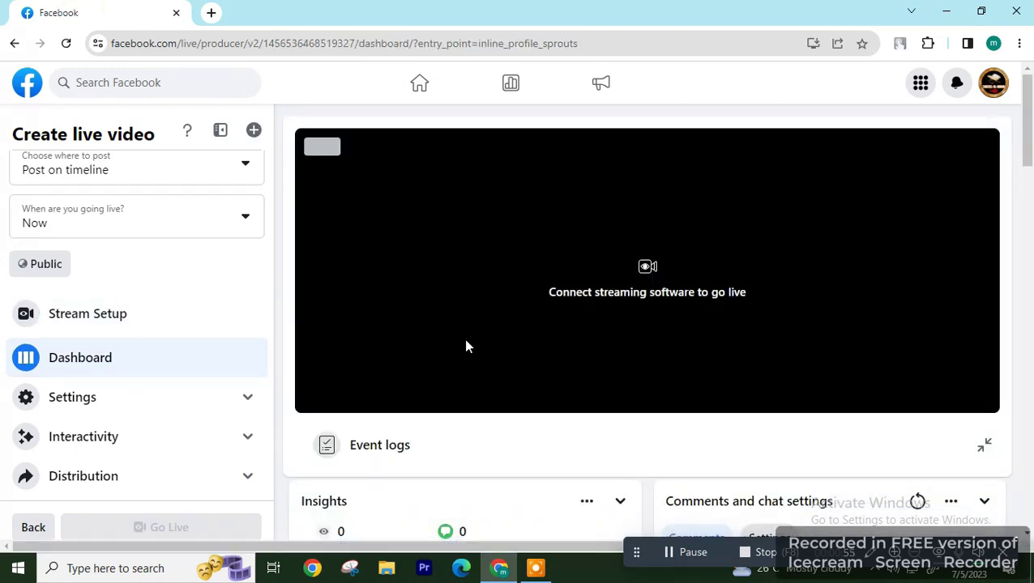
pyautogui.scroll(-5, 464, 338)
pyautogui.scroll(-1, 474, 339)
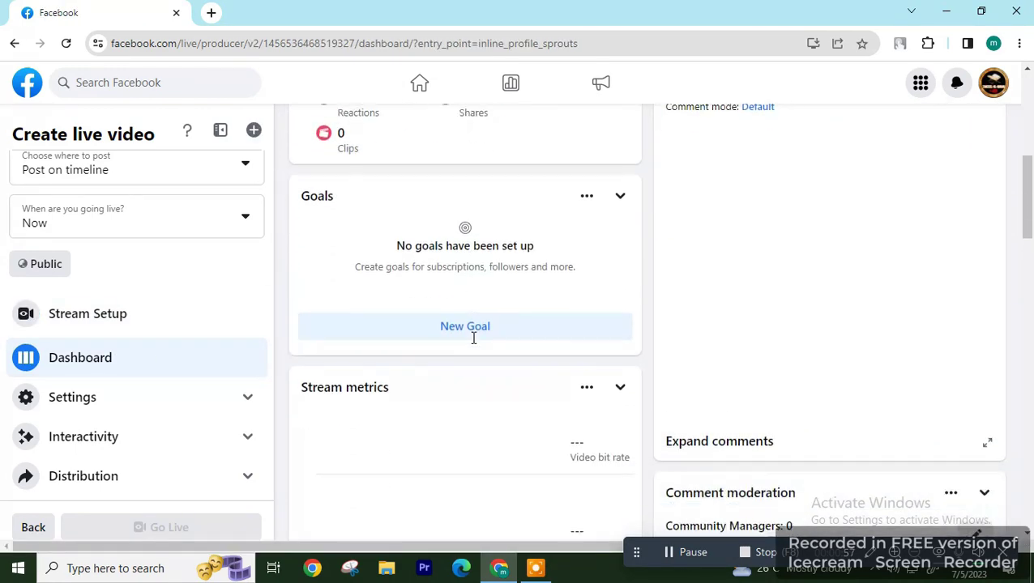
pyautogui.scroll(-2, 474, 339)
pyautogui.scroll(-3, 475, 340)
pyautogui.scroll(-3, 476, 342)
pyautogui.scroll(-3, 475, 342)
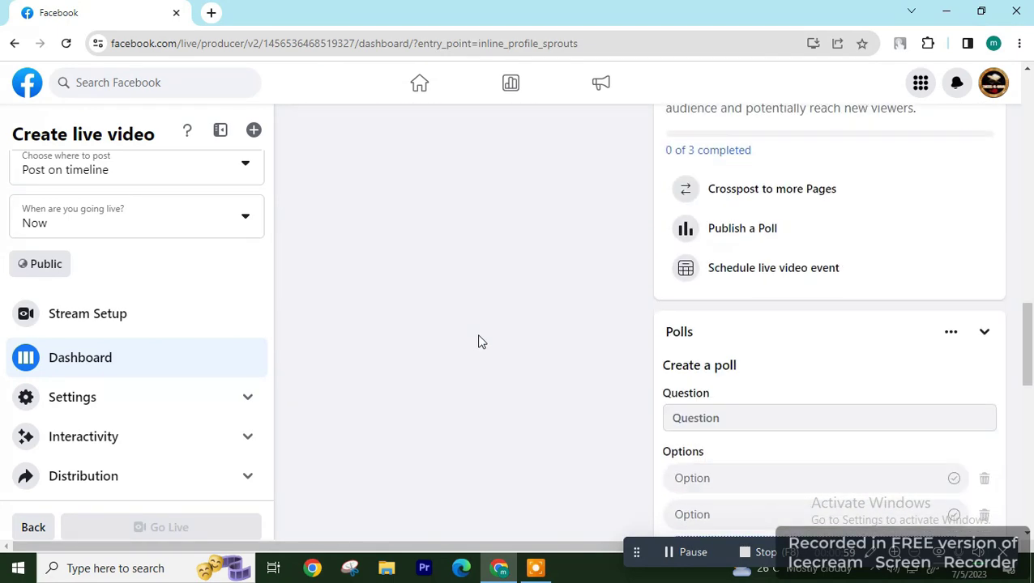
pyautogui.scroll(-2, 478, 340)
pyautogui.scroll(-1, 720, 395)
pyautogui.scroll(-2, 719, 396)
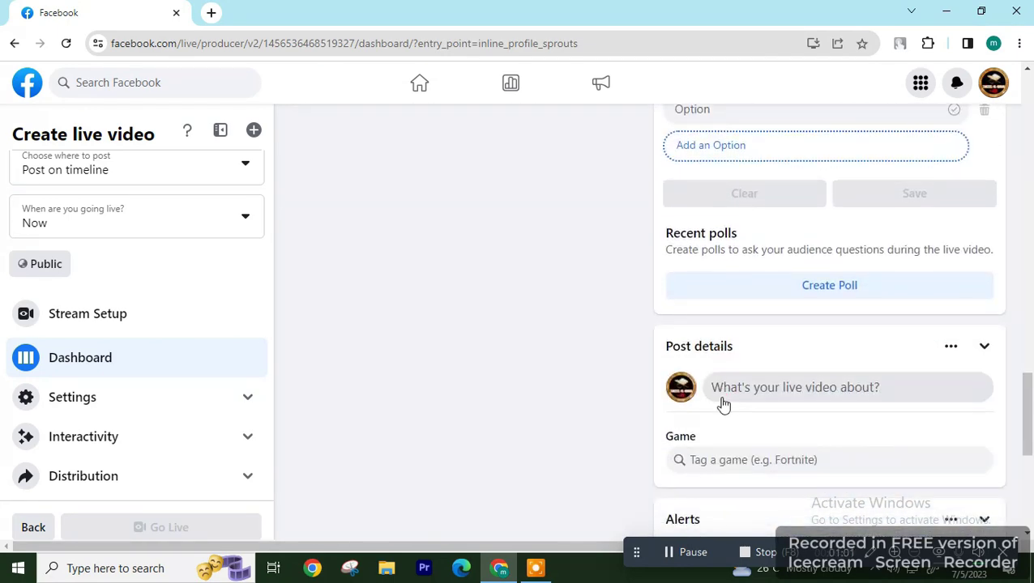
# Step: Set the live video's title and description to 'test' and save them
pyautogui.click(782, 391)
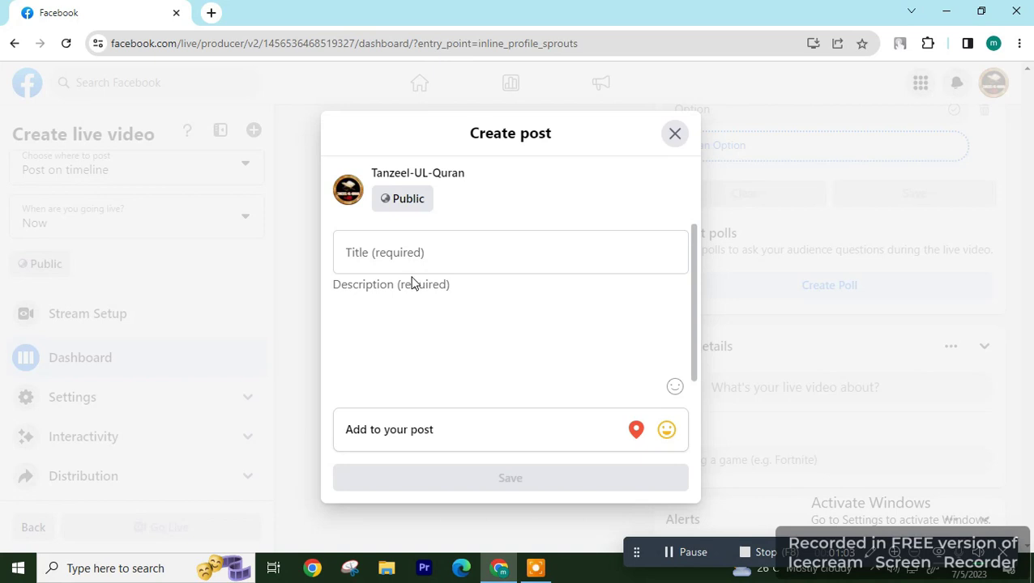
pyautogui.click(418, 252)
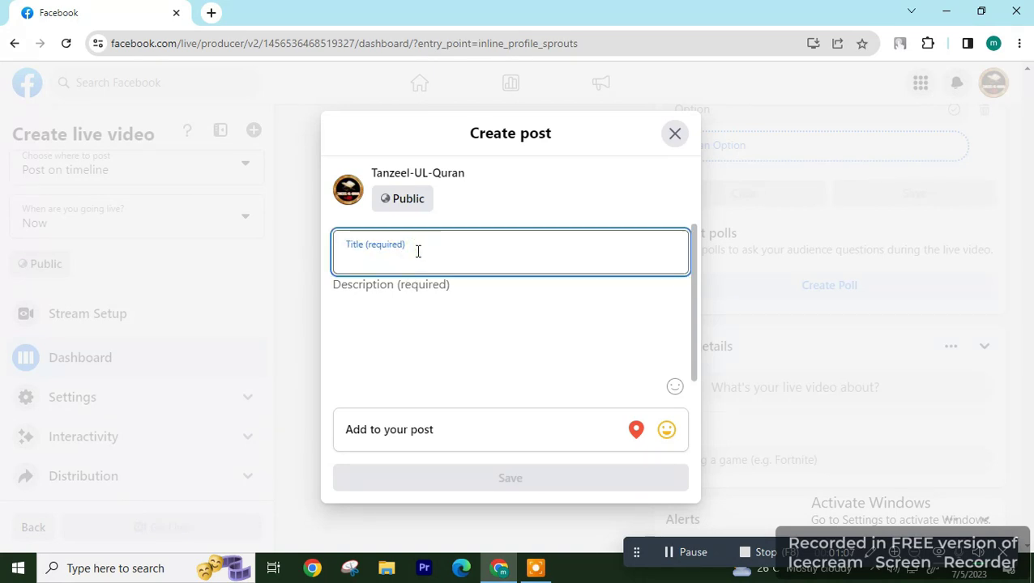
pyautogui.write('test')
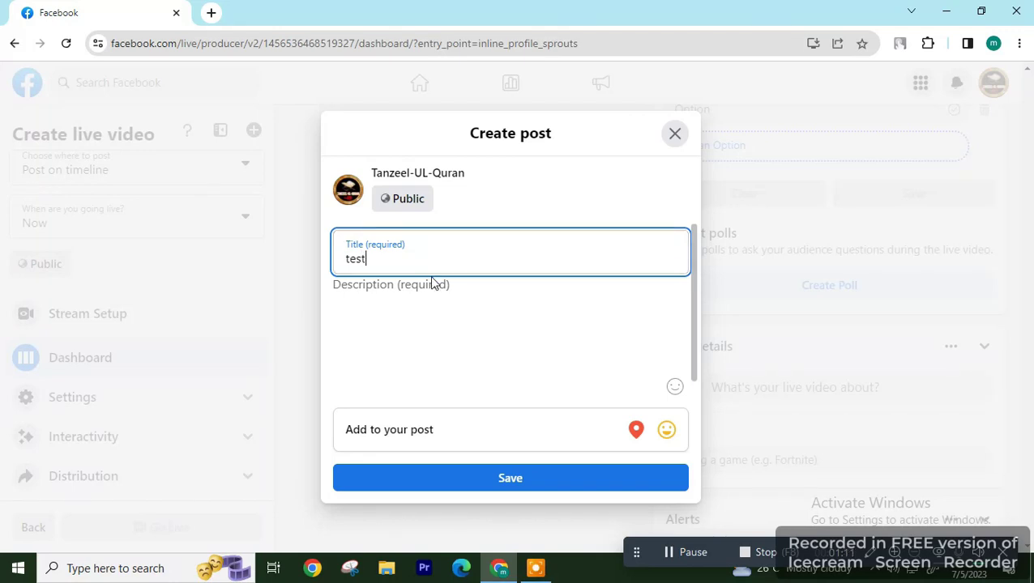
pyautogui.click(432, 284)
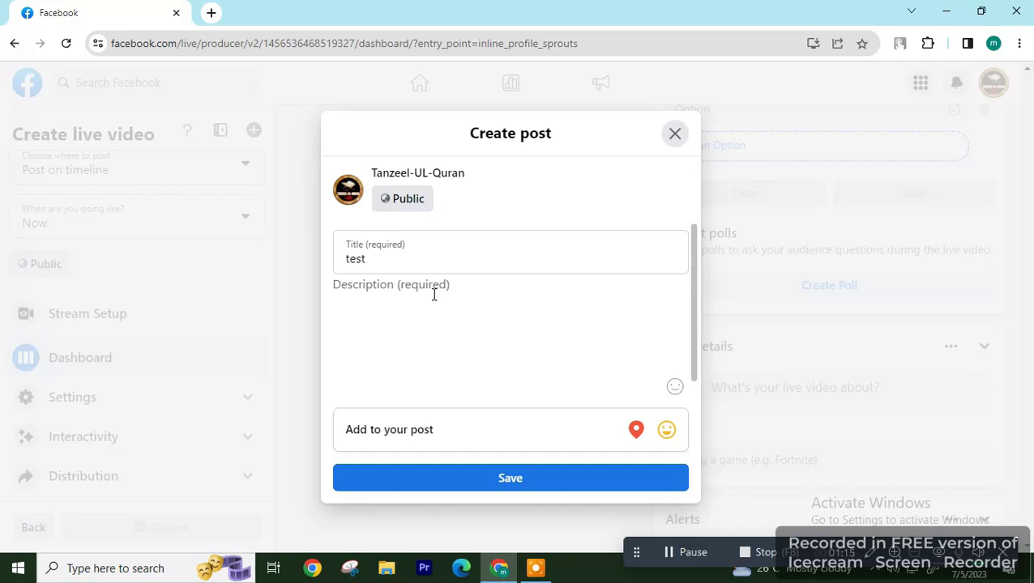
pyautogui.write('t')
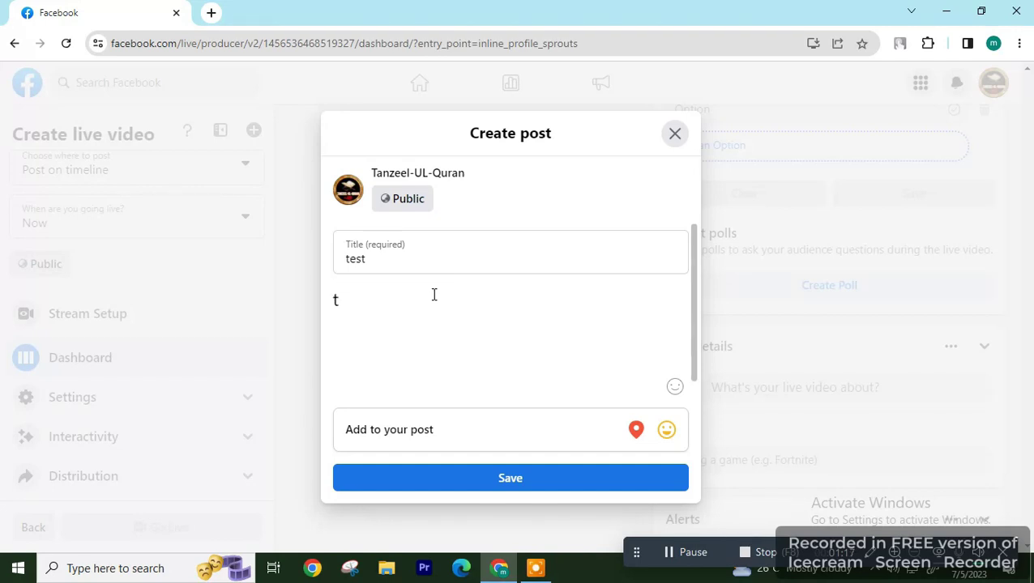
pyautogui.write('est')
pyautogui.click(511, 480)
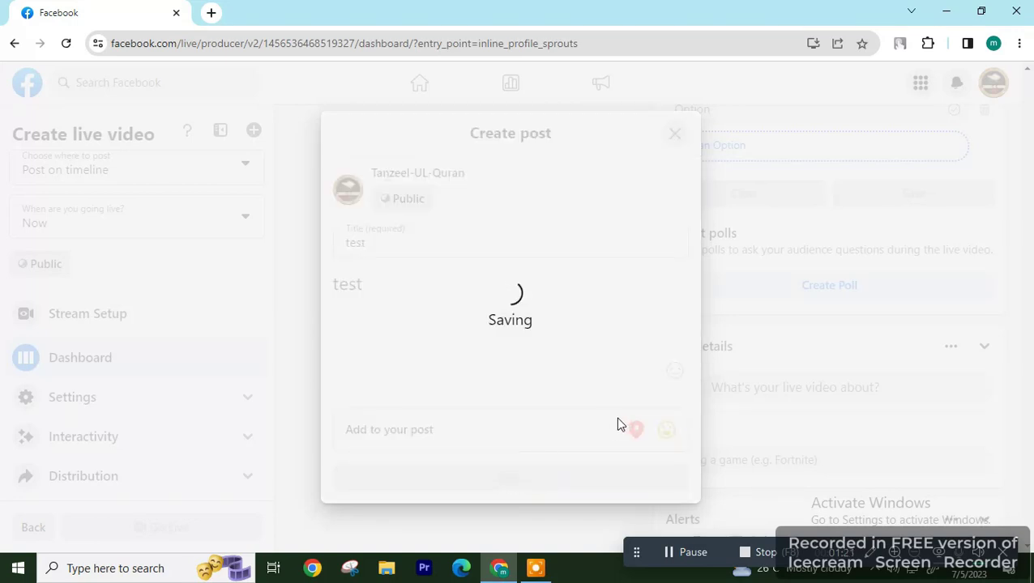
pyautogui.scroll(2, 515, 375)
pyautogui.scroll(3, 515, 375)
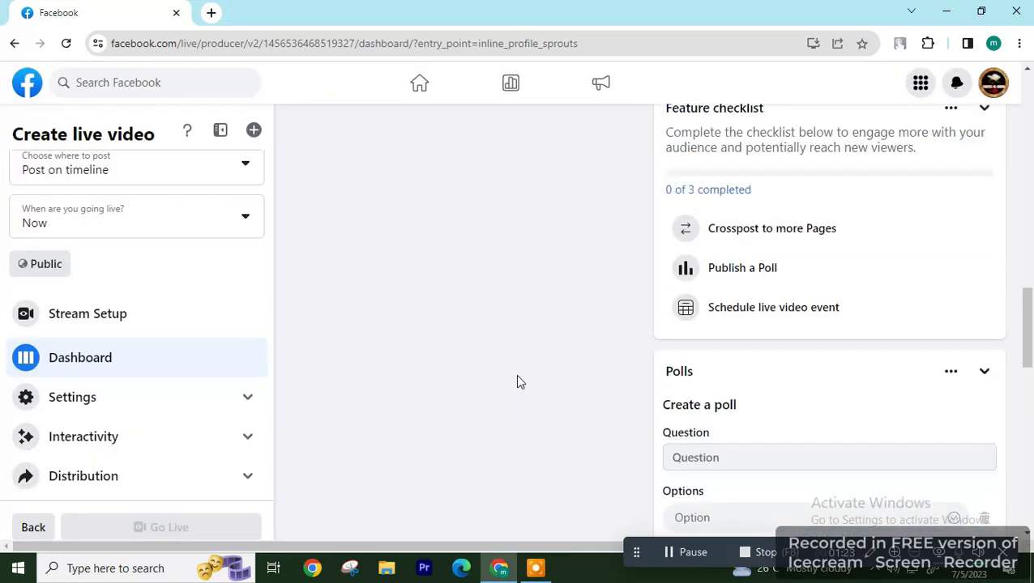
pyautogui.scroll(-3, 517, 383)
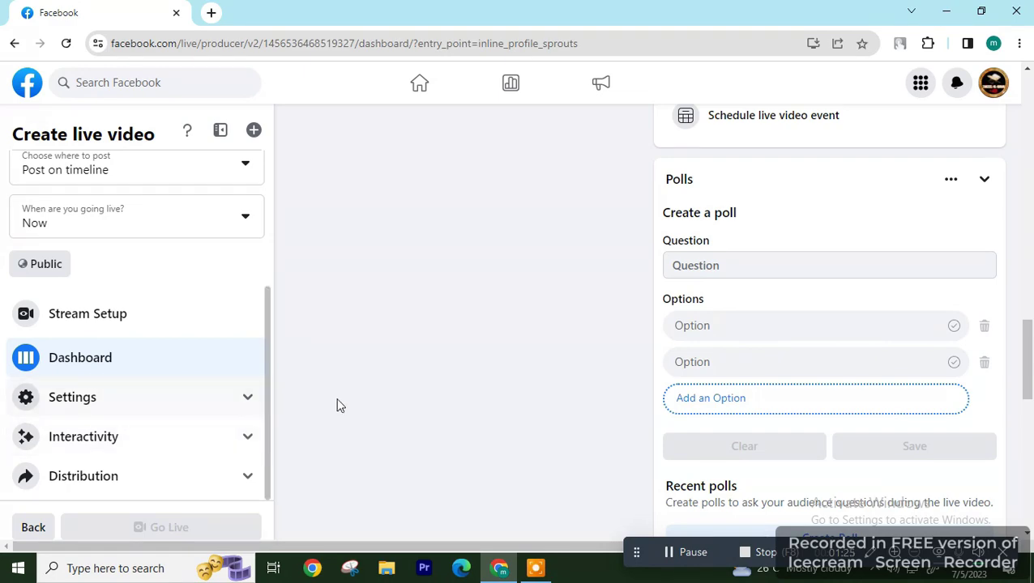
pyautogui.scroll(3, 565, 394)
pyautogui.scroll(3, 565, 395)
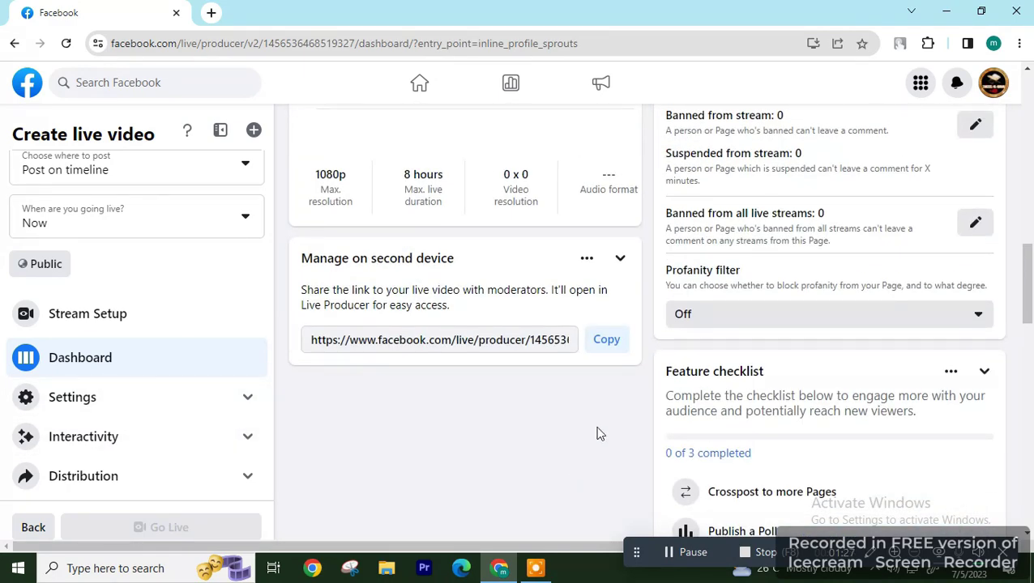
# Step: Minimize Chrome, launch OBS Studio and create a new Media Source in the scene
pyautogui.click(945, 12)
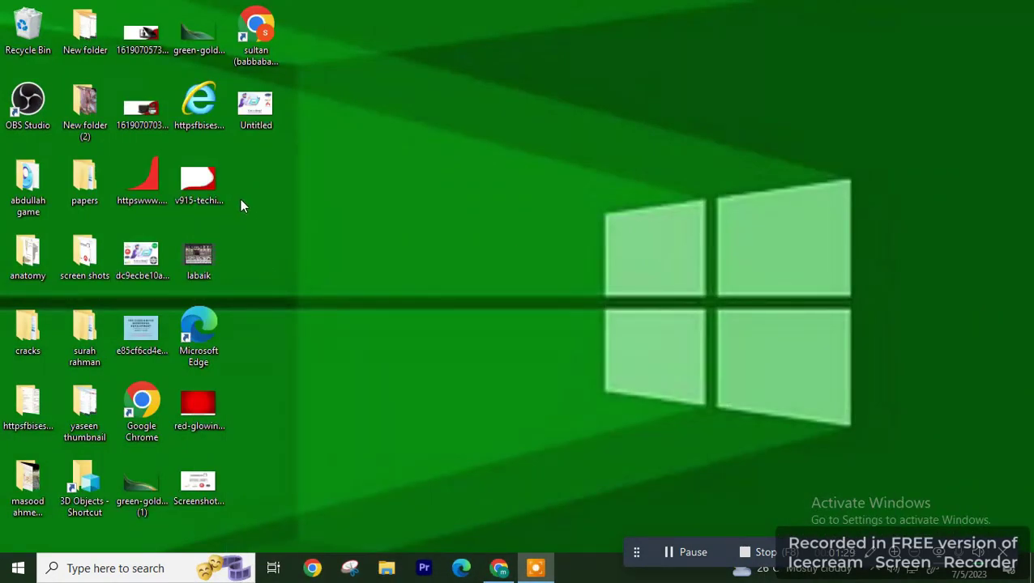
pyautogui.doubleClick(52, 111)
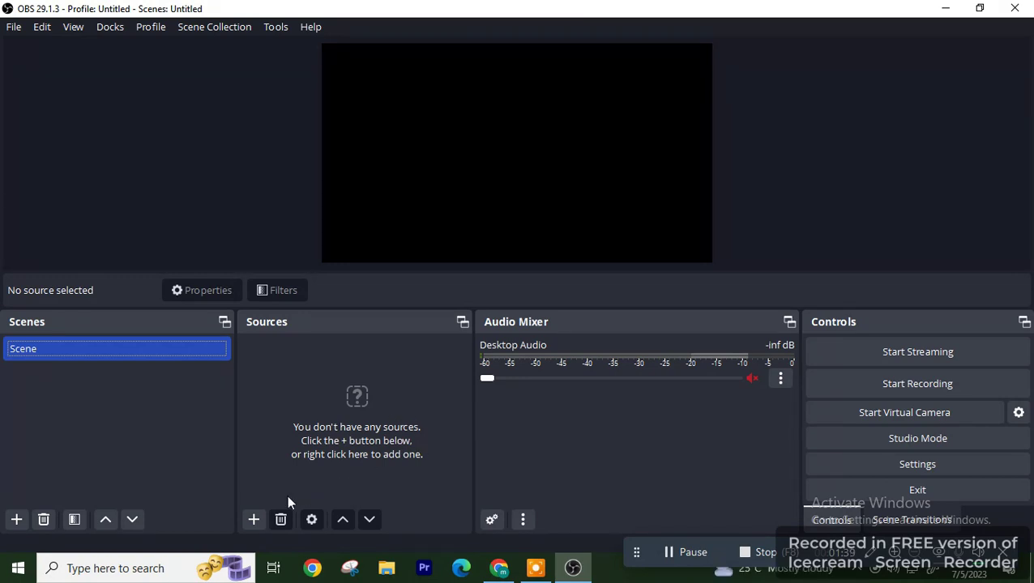
pyautogui.click(253, 519)
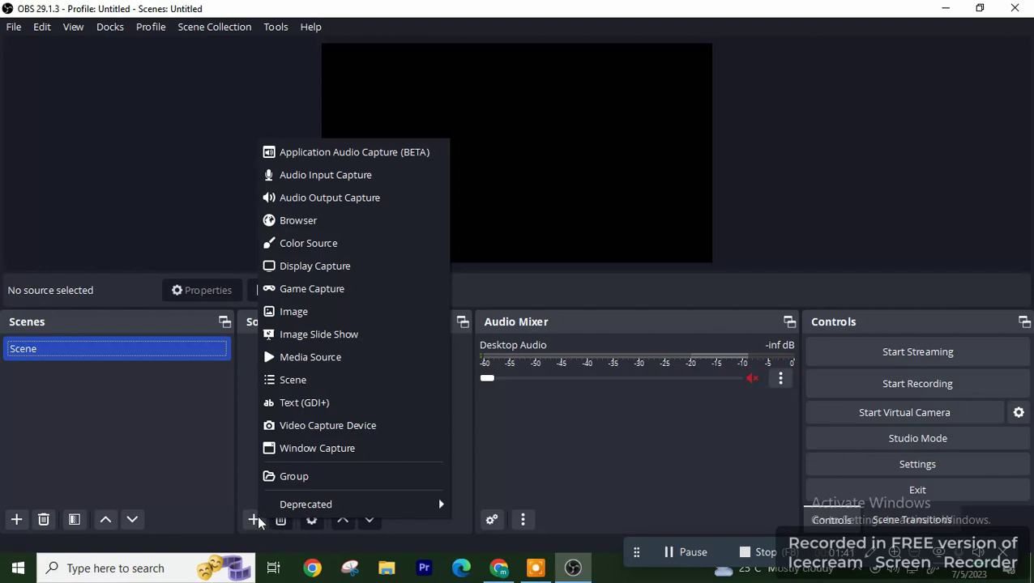
pyautogui.click(320, 366)
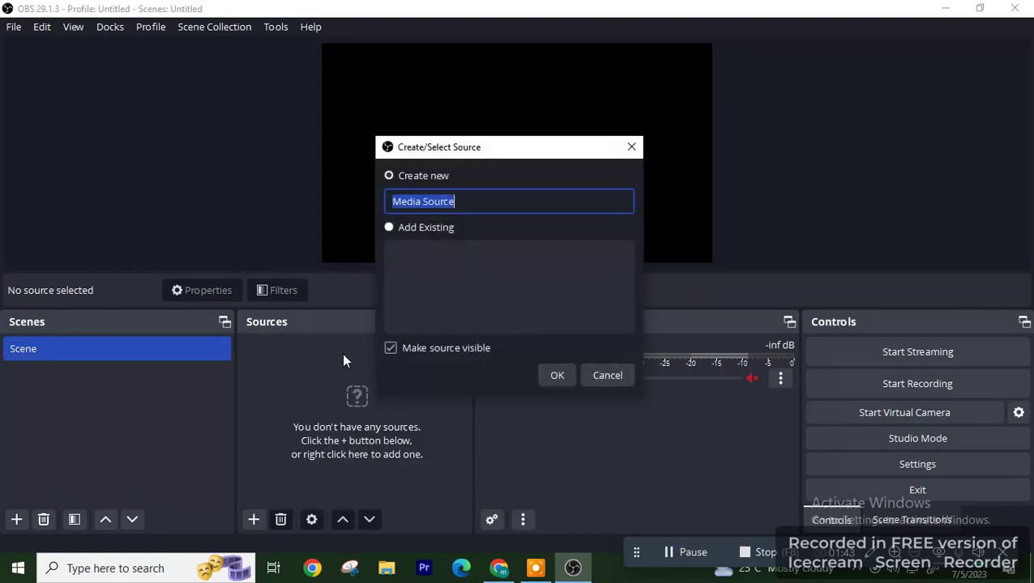
pyautogui.click(556, 383)
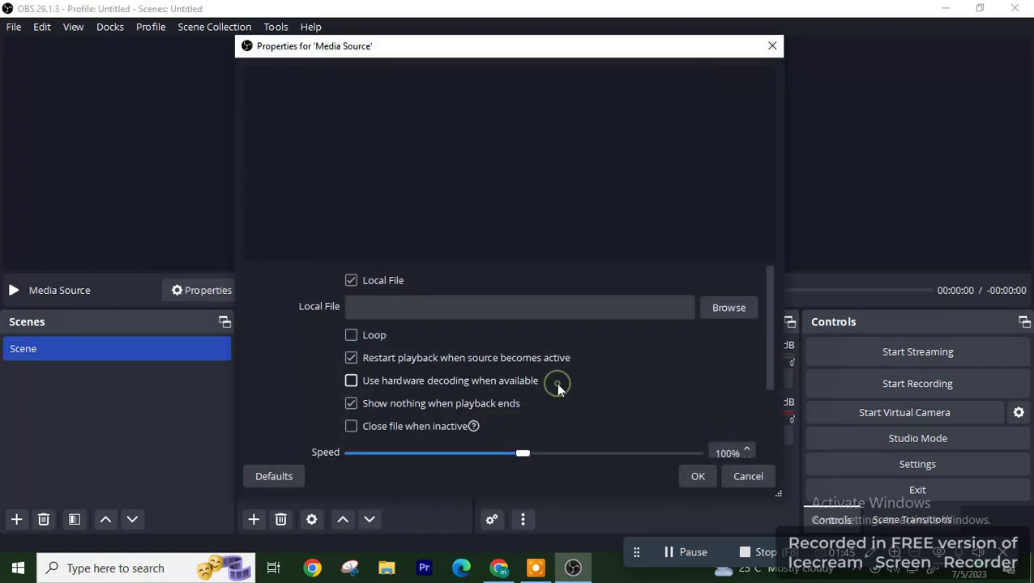
# Step: Load the Kaaba mosque video into the media source and pause it near the start
pyautogui.click(715, 314)
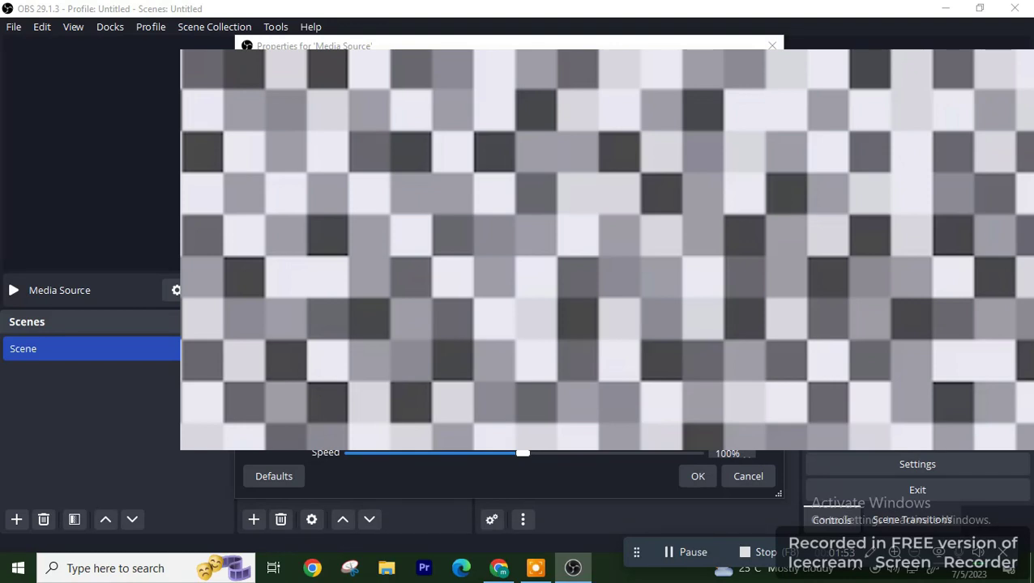
pyautogui.press('Return')
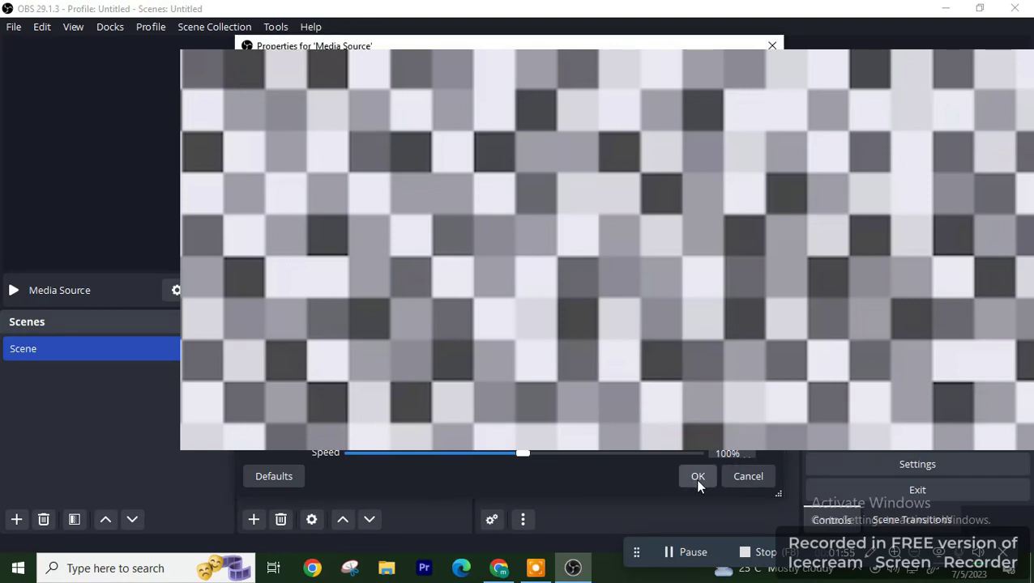
pyautogui.click(697, 481)
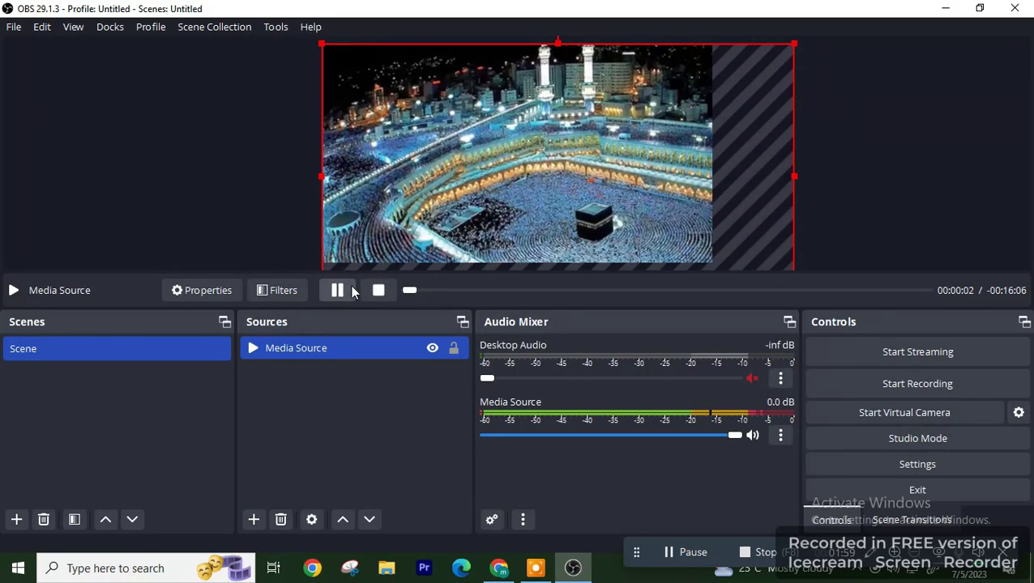
pyautogui.click(350, 292)
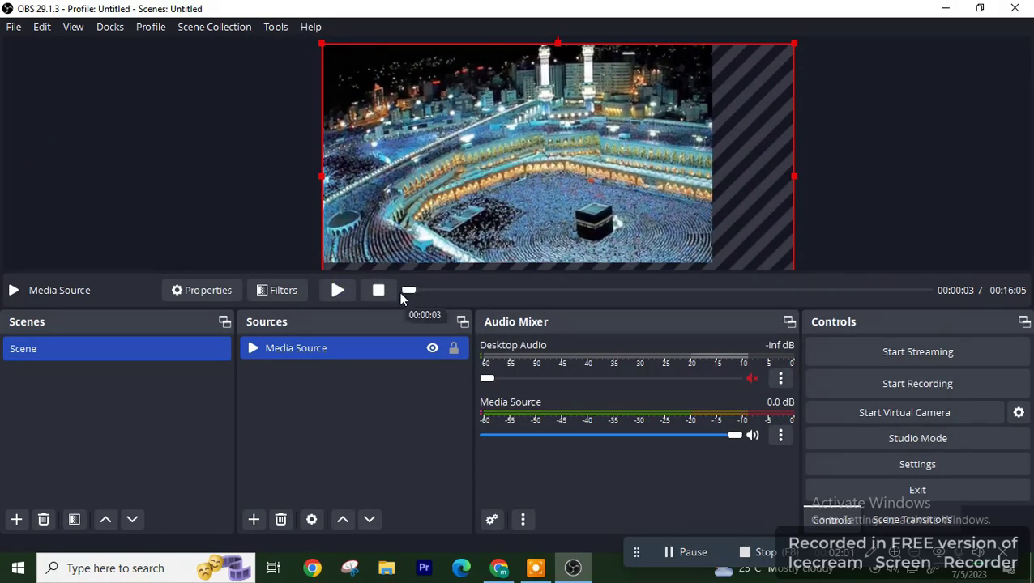
# Step: In OBS Stream settings, keep Facebook Live and replace the stream key with the copied one
pyautogui.click(899, 467)
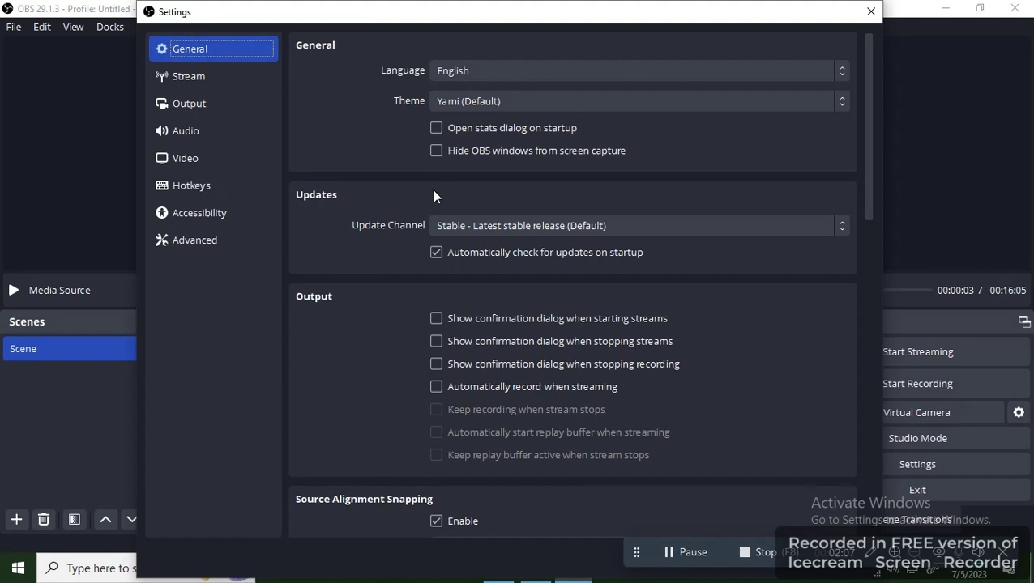
pyautogui.click(227, 80)
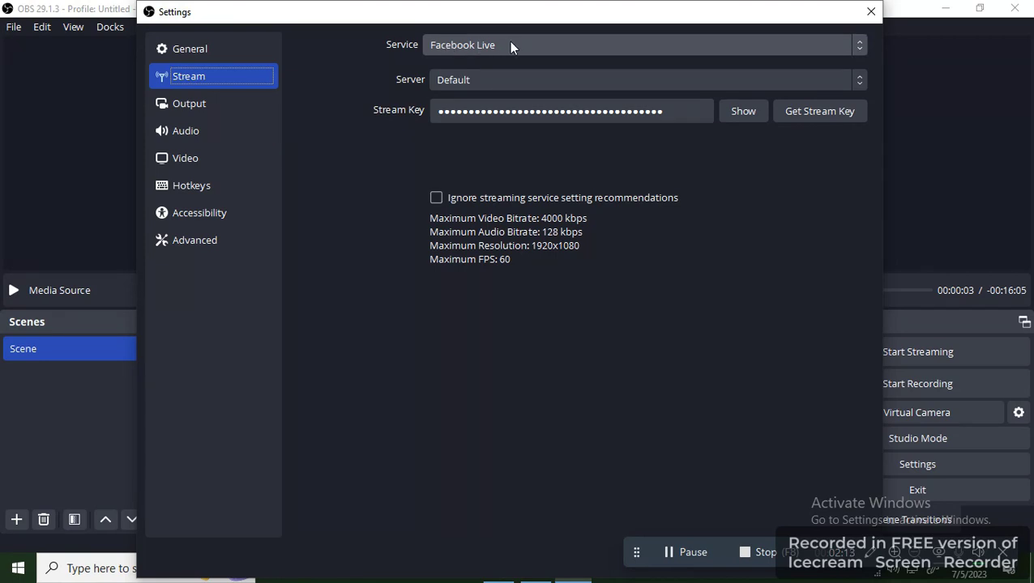
pyautogui.click(638, 45)
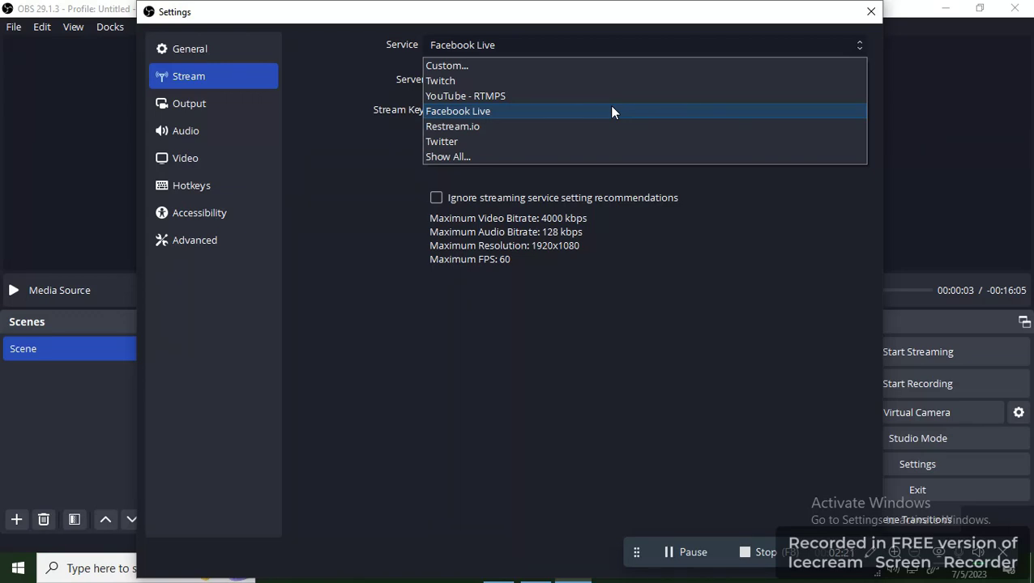
pyautogui.click(612, 111)
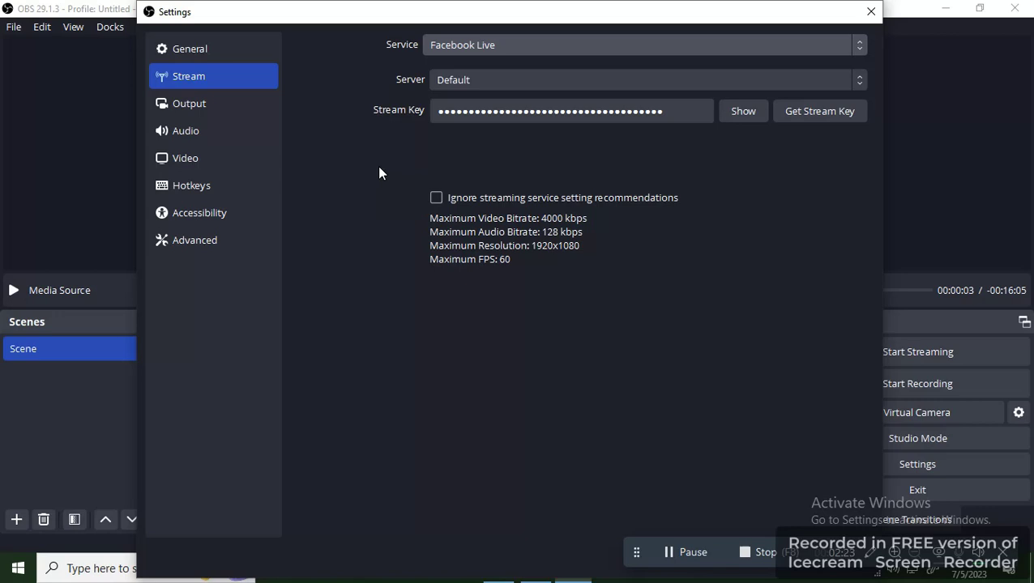
pyautogui.doubleClick(697, 112)
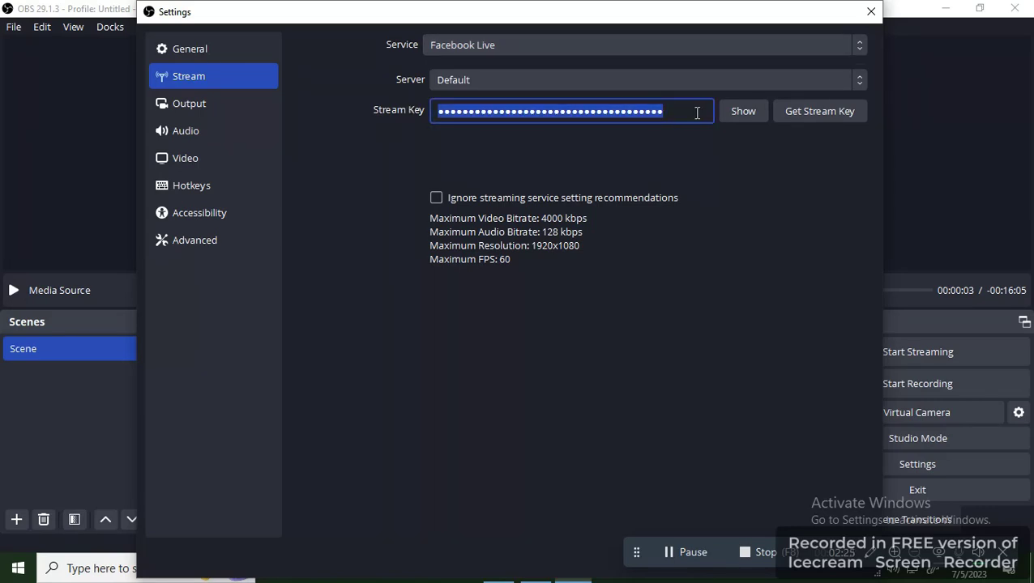
pyautogui.press('BackSpace')
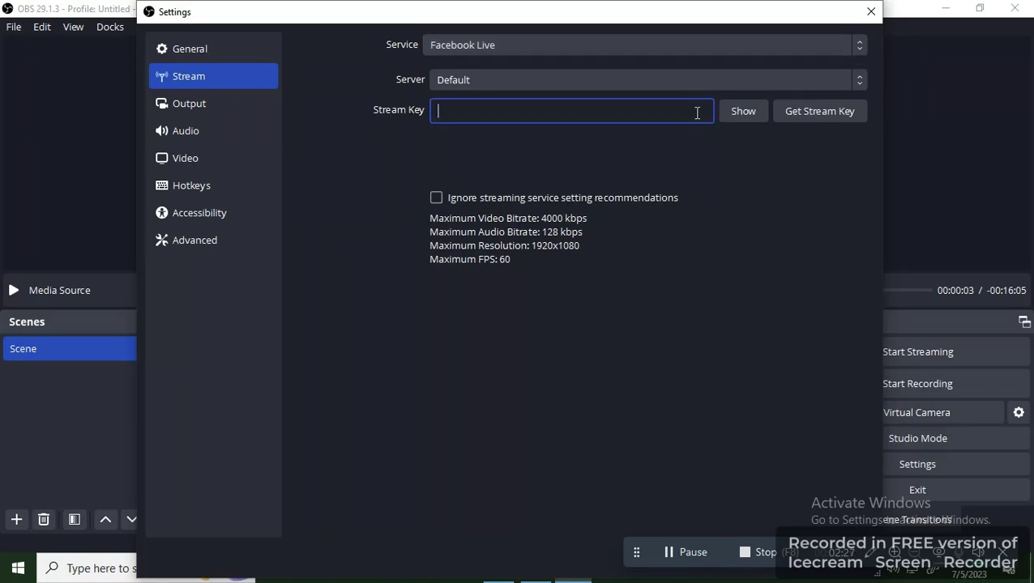
pyautogui.hotkey('ctrl', 'v')
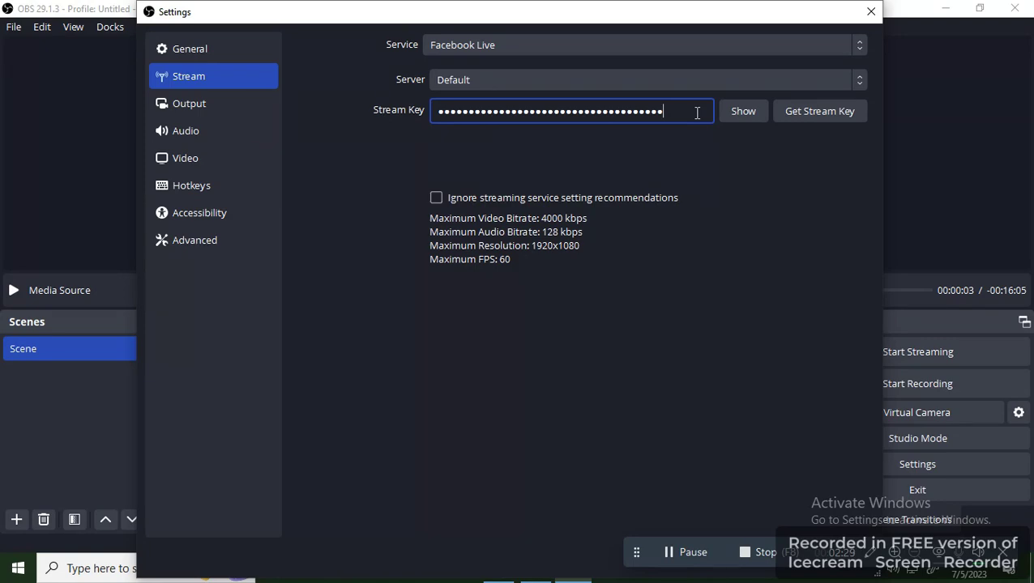
pyautogui.press('Return')
# Step: Return to the Facebook Live Producer page in Chrome and review it
pyautogui.click(499, 569)
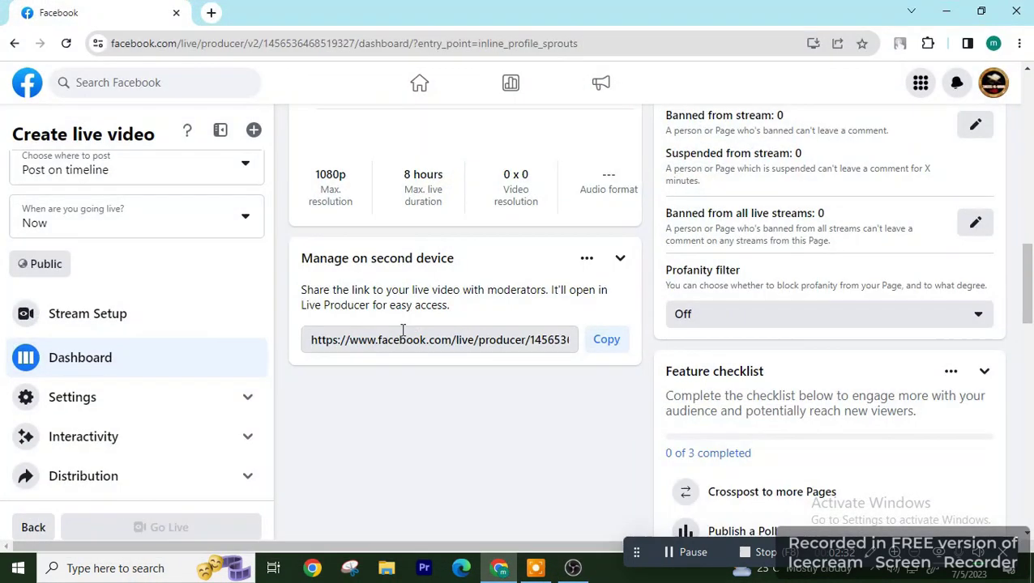
pyautogui.scroll(3, 268, 352)
pyautogui.scroll(-2, 383, 295)
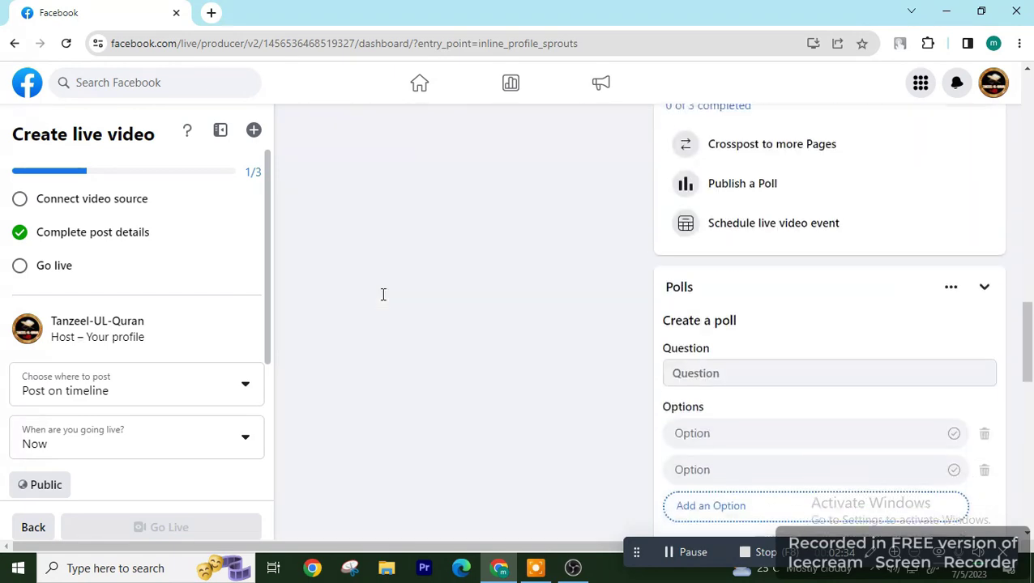
pyautogui.scroll(-1, 424, 310)
pyautogui.scroll(-1, 477, 322)
pyautogui.scroll(6, 477, 322)
pyautogui.scroll(-4, 838, 318)
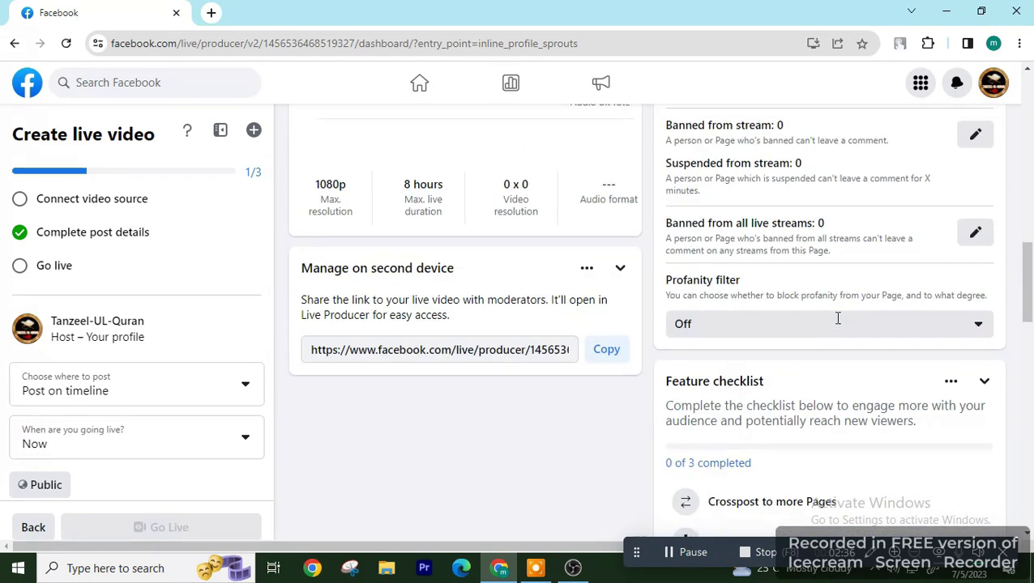
pyautogui.scroll(-4, 838, 319)
pyautogui.scroll(-4, 838, 319)
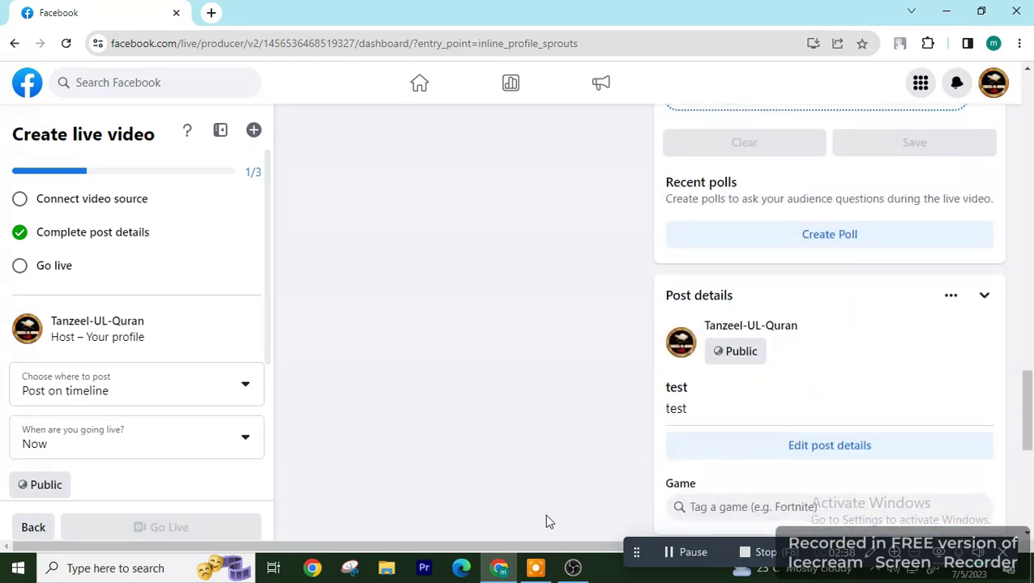
# Step: Start streaming from OBS to Facebook and resume playing the Kaaba video
pyautogui.click(574, 568)
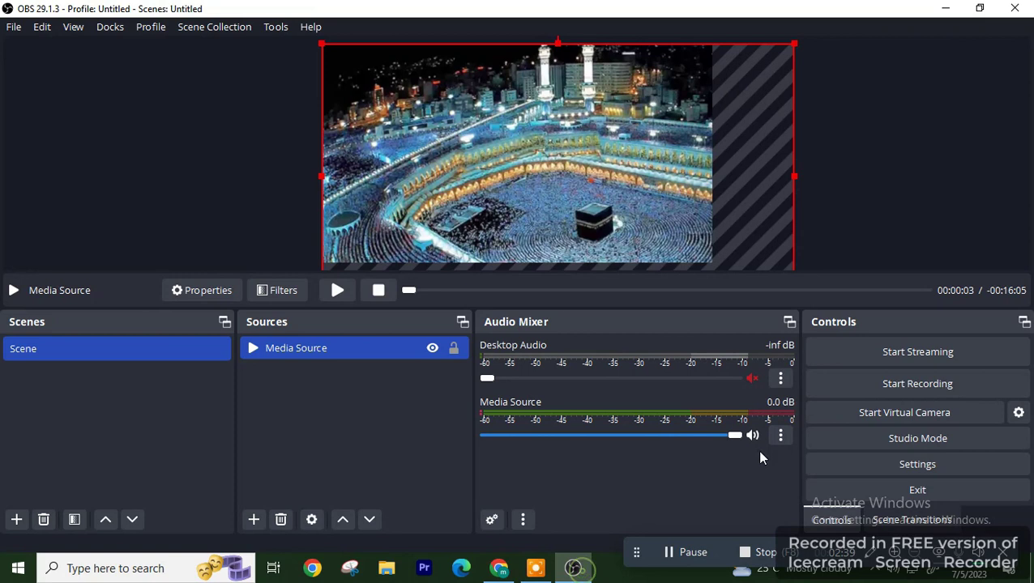
pyautogui.click(874, 357)
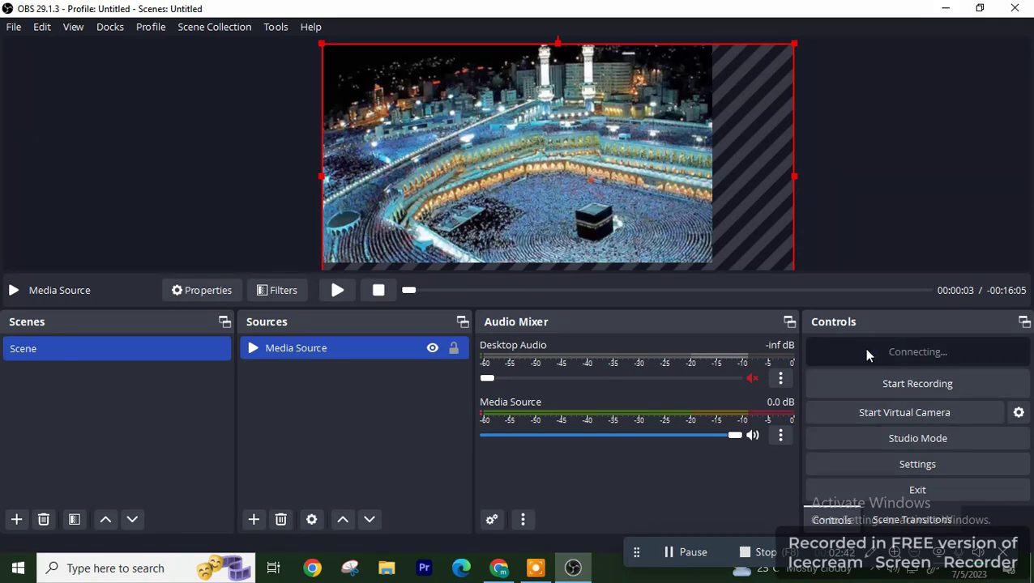
pyautogui.click(336, 291)
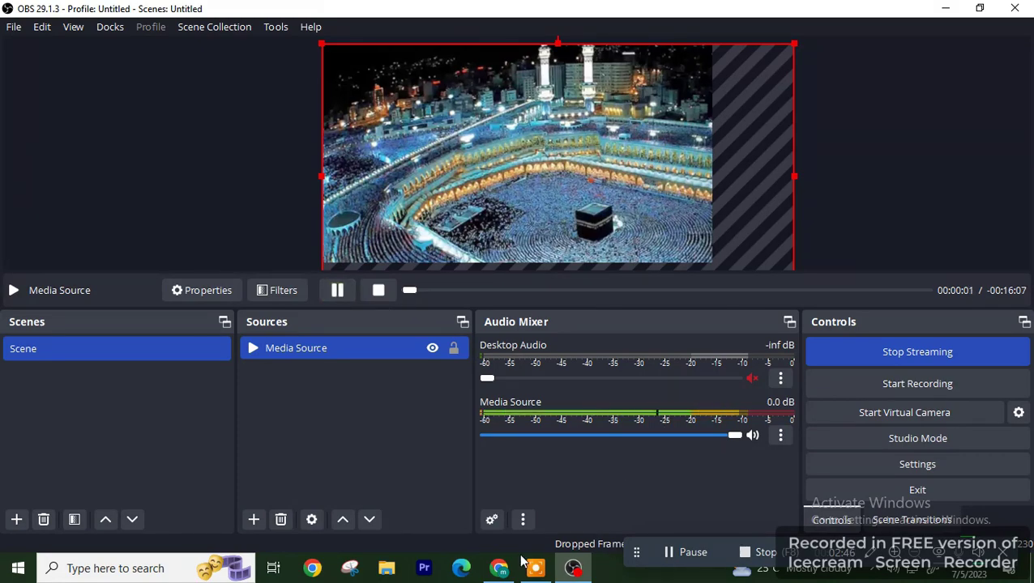
# Step: Back in Live Producer, take the Tanzeel-UL-Quran page live with the OBS stream
pyautogui.click(498, 568)
pyautogui.scroll(5, 428, 373)
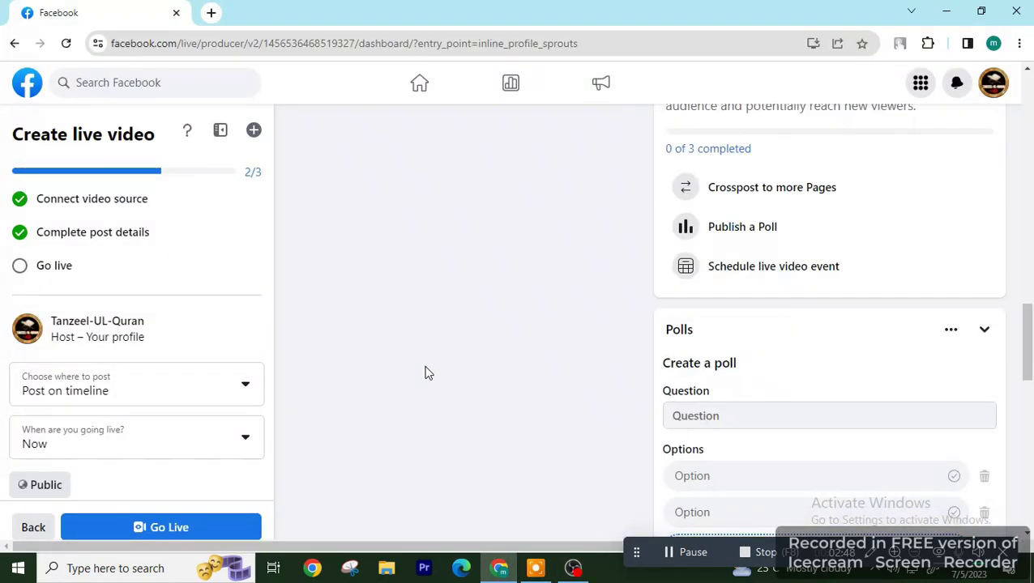
pyautogui.scroll(5, 428, 373)
pyautogui.scroll(5, 427, 373)
pyautogui.scroll(5, 428, 373)
pyautogui.scroll(3, 428, 373)
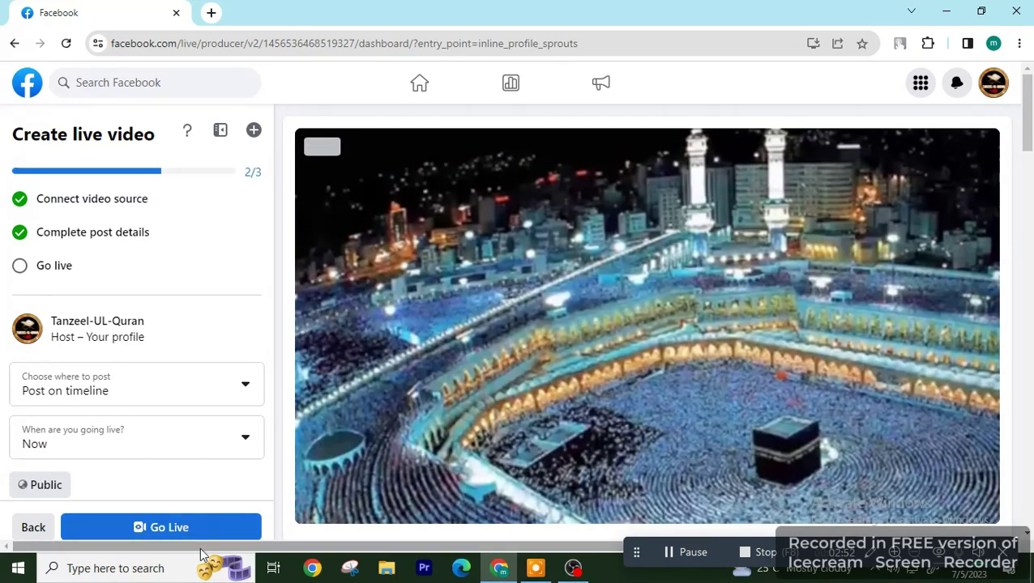
pyautogui.click(213, 533)
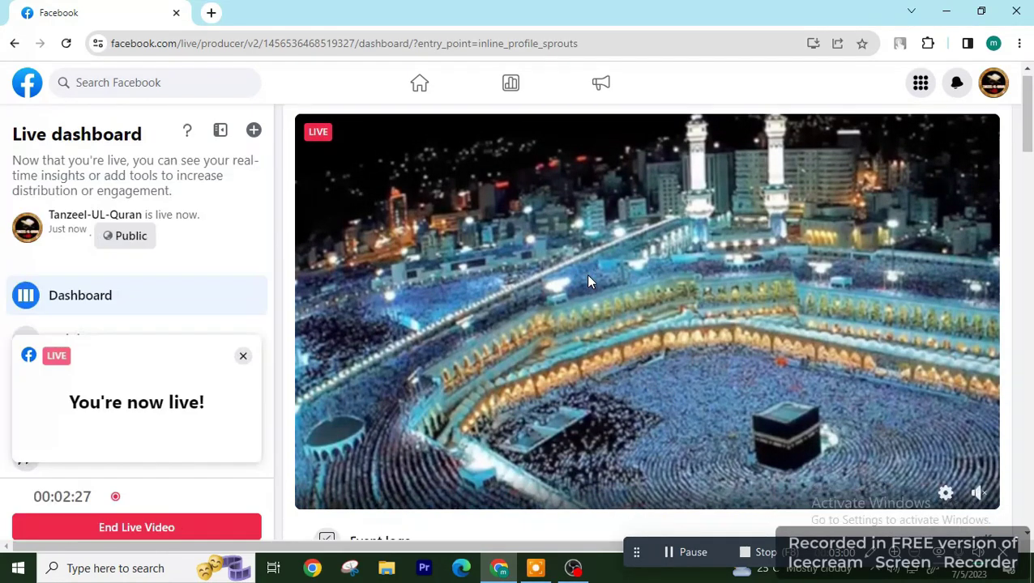
# Step: Scroll through the Live dashboard to confirm the Kaaba broadcast is running
pyautogui.scroll(-2, 585, 274)
pyautogui.scroll(-5, 591, 282)
pyautogui.scroll(2, 592, 290)
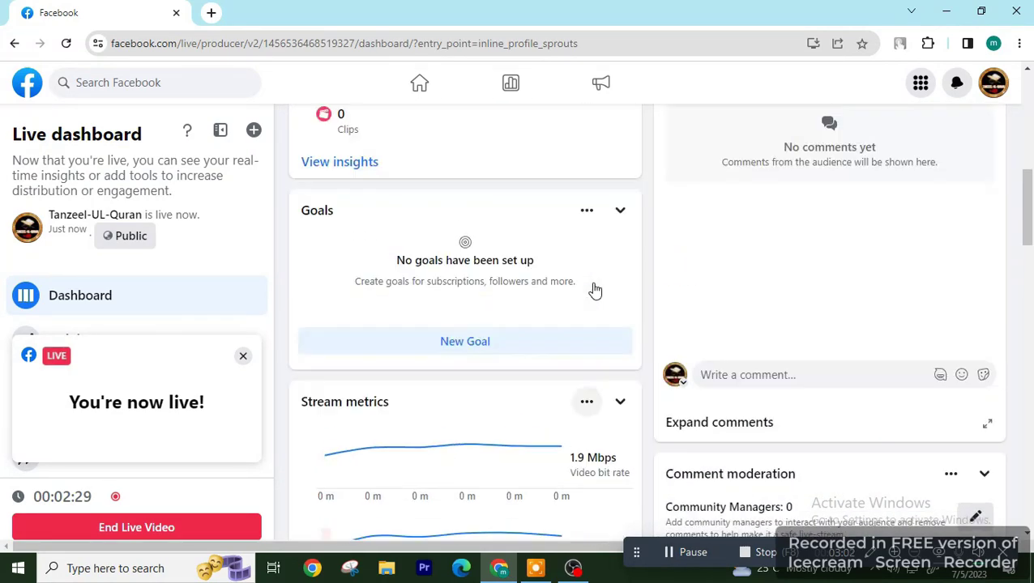
pyautogui.scroll(3, 591, 284)
pyautogui.scroll(2, 592, 282)
pyautogui.scroll(-3, 693, 338)
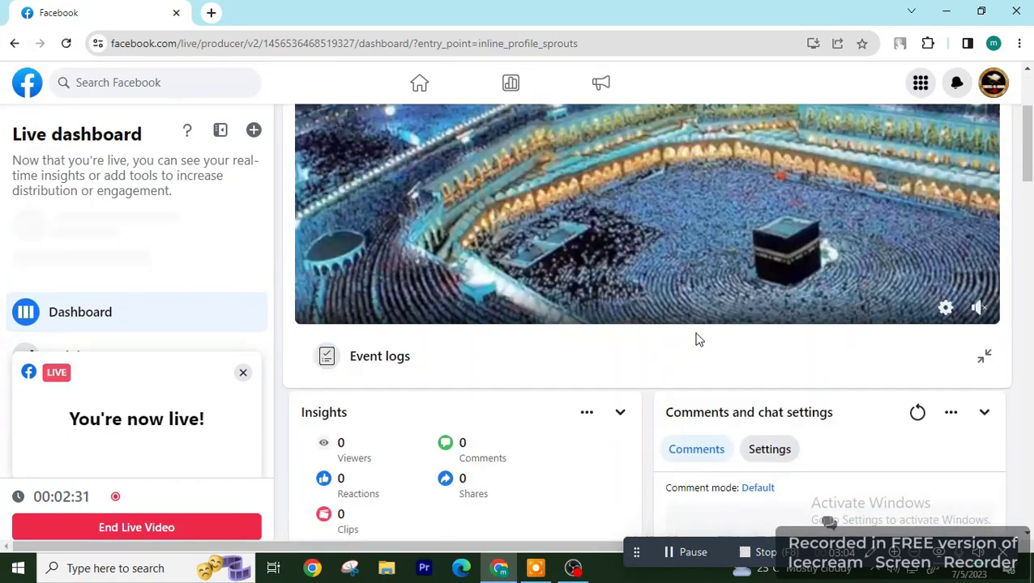
pyautogui.scroll(-1, 696, 339)
pyautogui.scroll(-1, 697, 339)
pyautogui.scroll(-2, 567, 308)
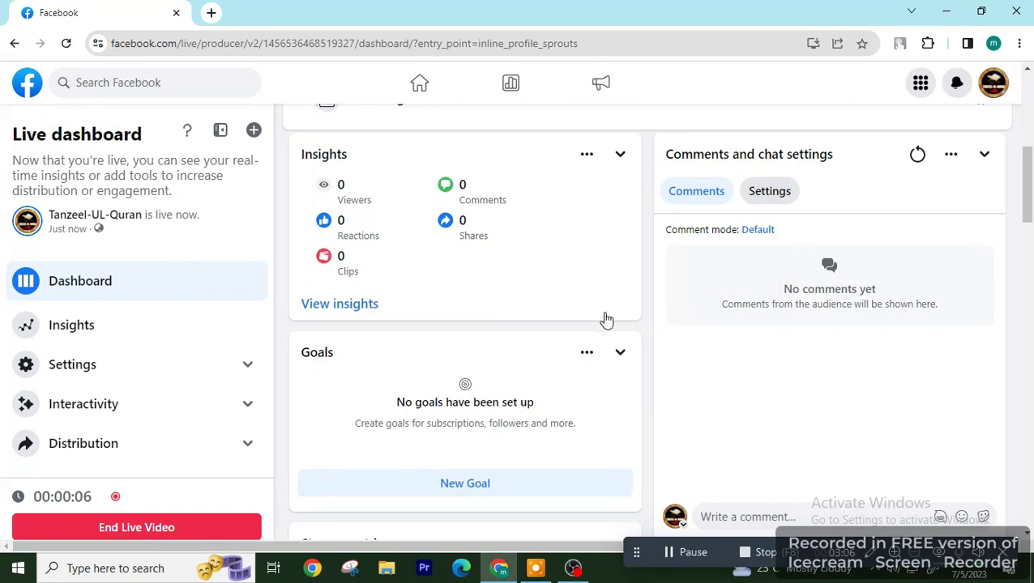
pyautogui.scroll(2, 620, 321)
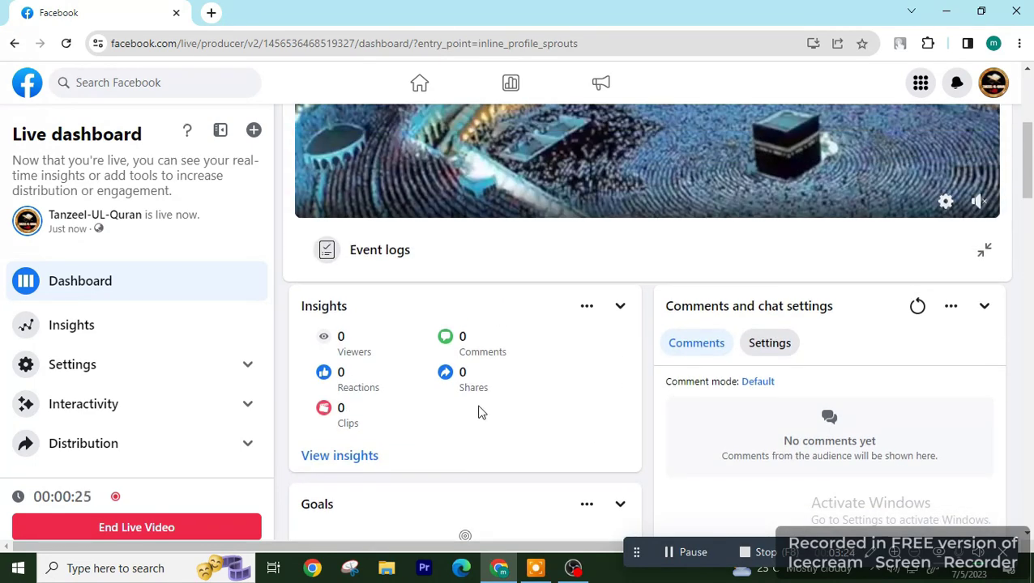